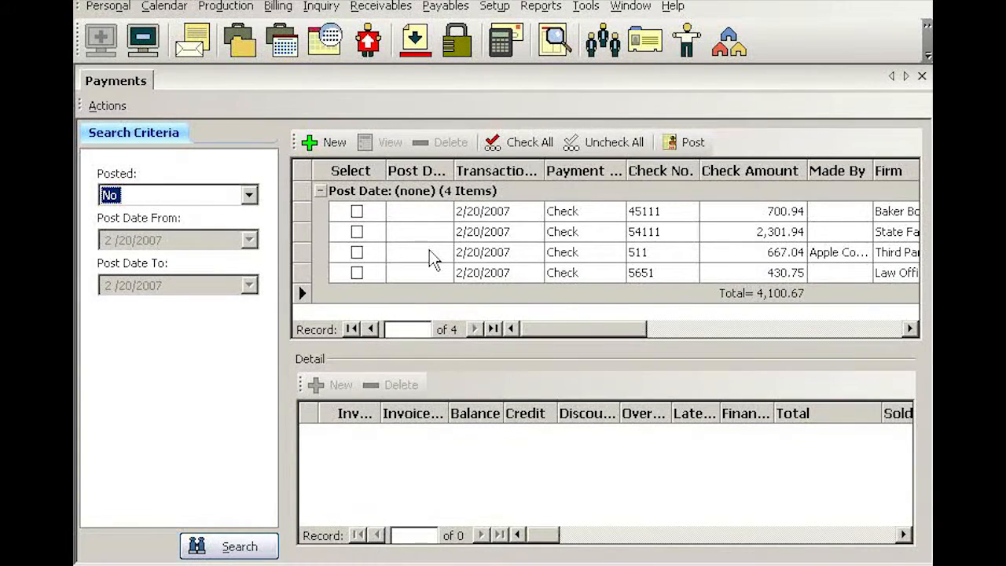
Start a new payment and assign the firm Berg Steiner & Chapman LLP by searching for "berg"
left_click(332, 143)
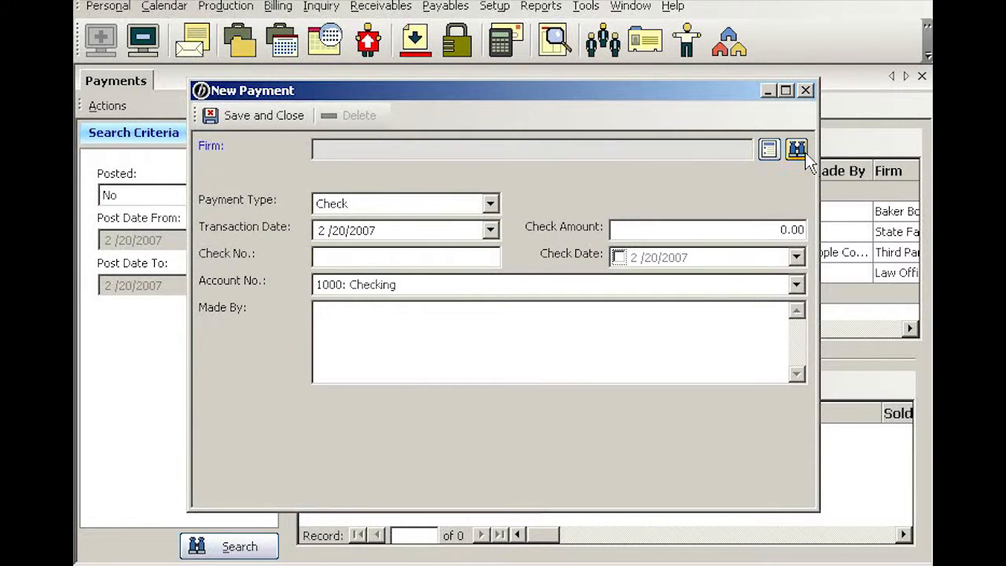
left_click(797, 151)
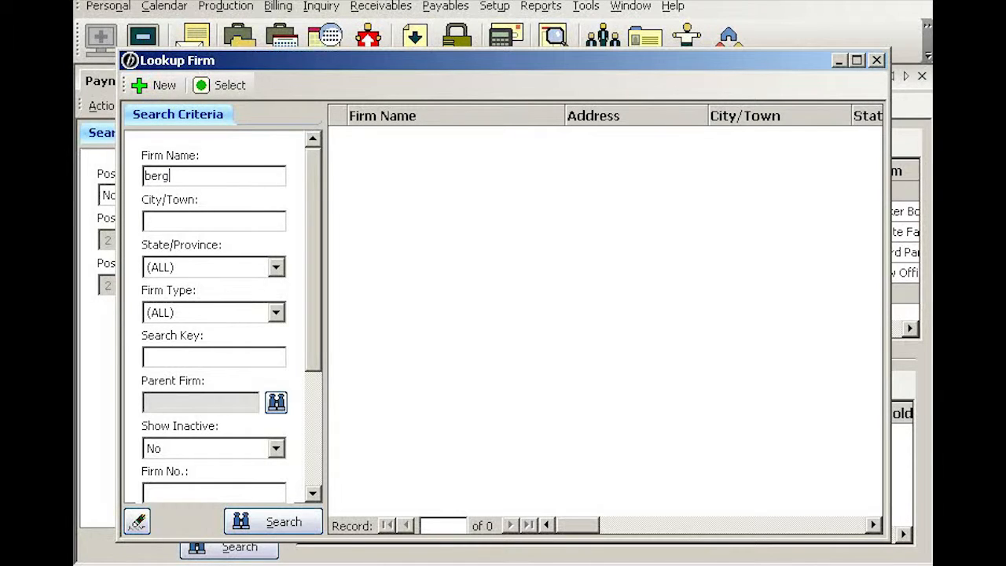
key("Return")
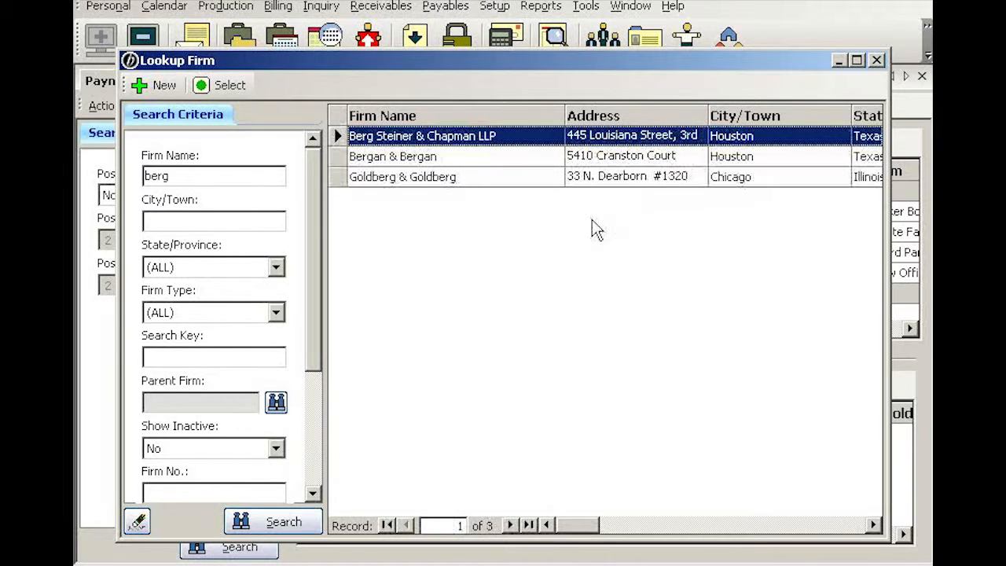
key("Return")
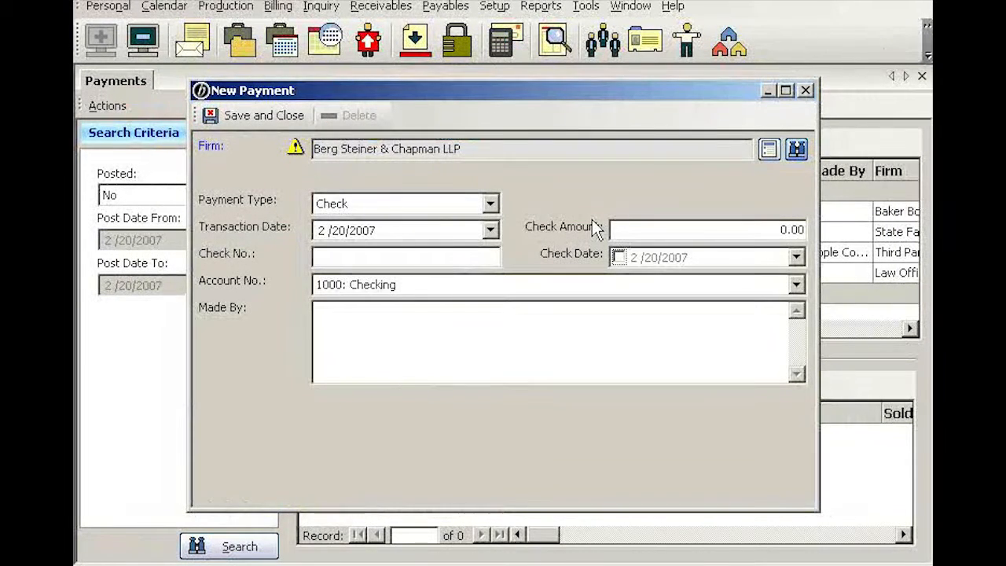
Enter a check amount of 26,110.37 and check number 5656 for the new payment, and save it
key("Tab")
key("Tab")
key("Tab")
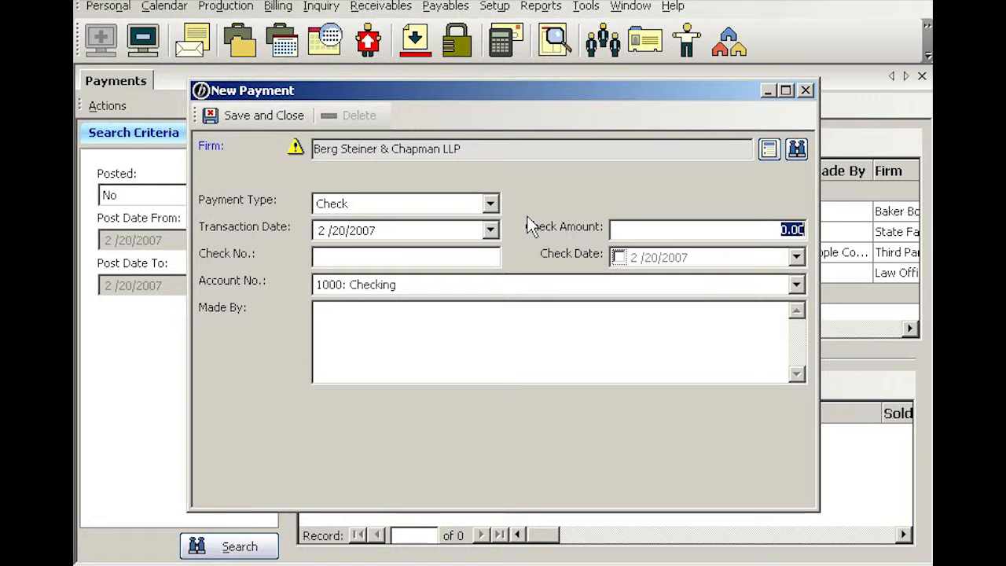
type("26")
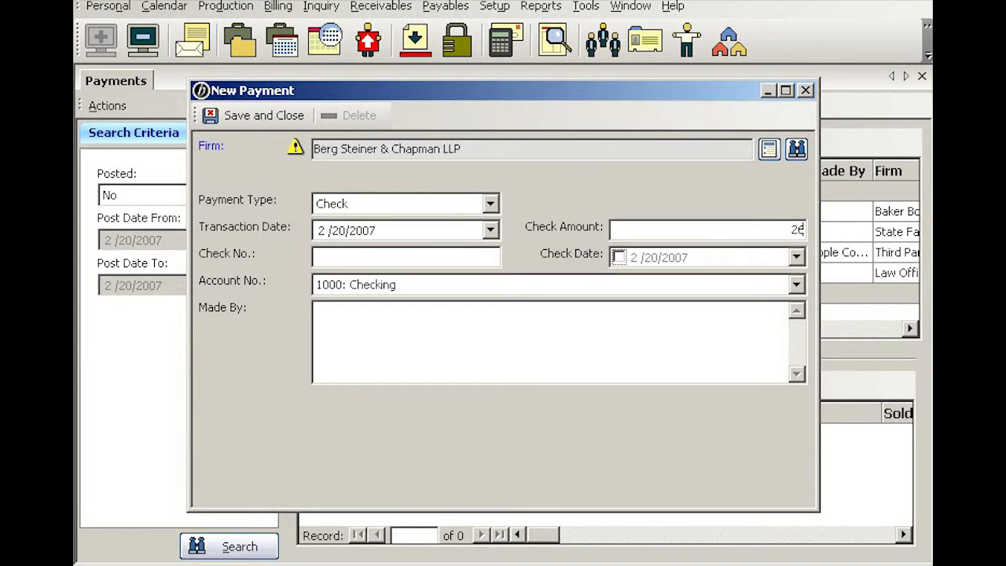
type(",110.37")
key("Tab")
type("5656")
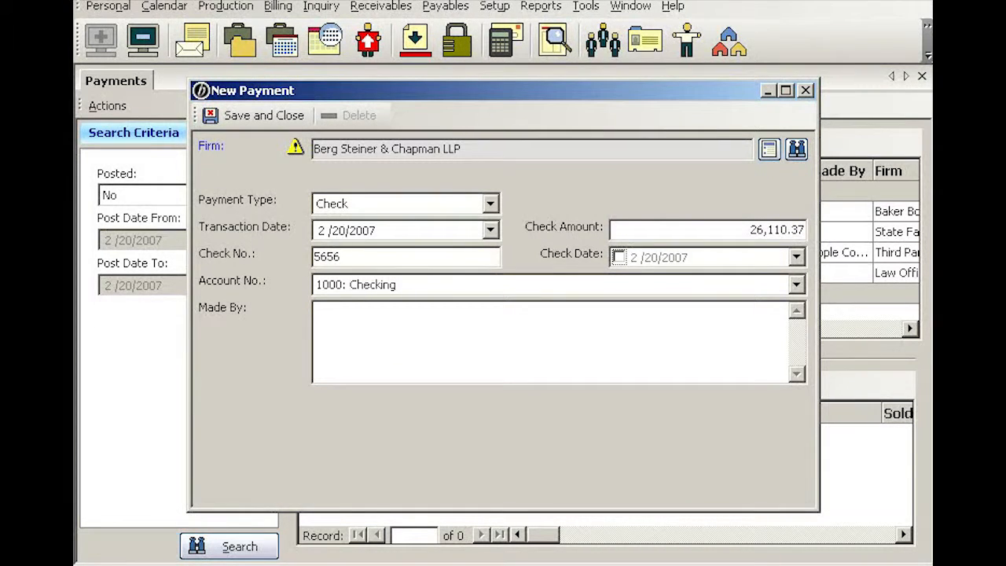
left_click(279, 115)
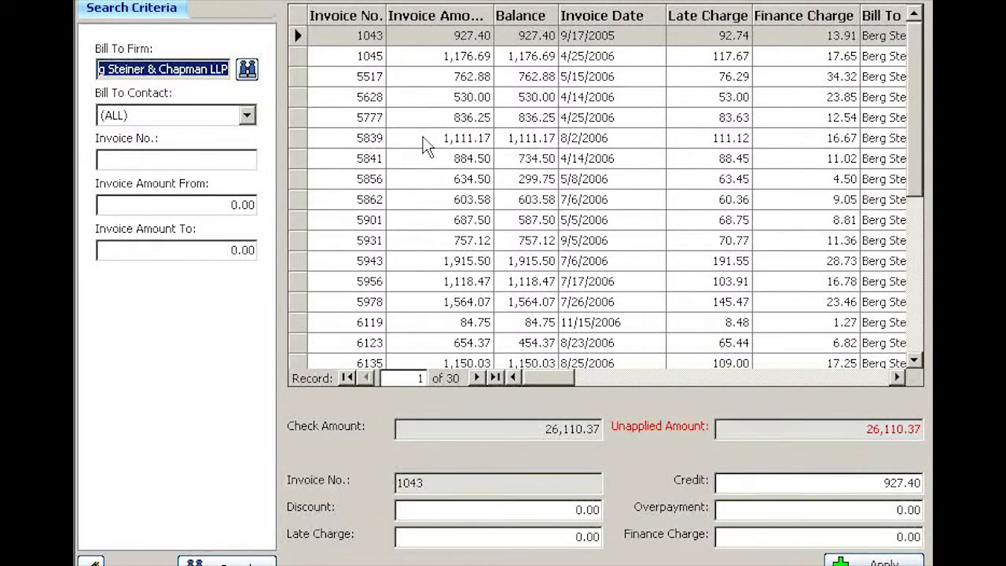
Apply the payment to invoices 5839, 5862 and 5943 at their full balances
left_click(424, 147)
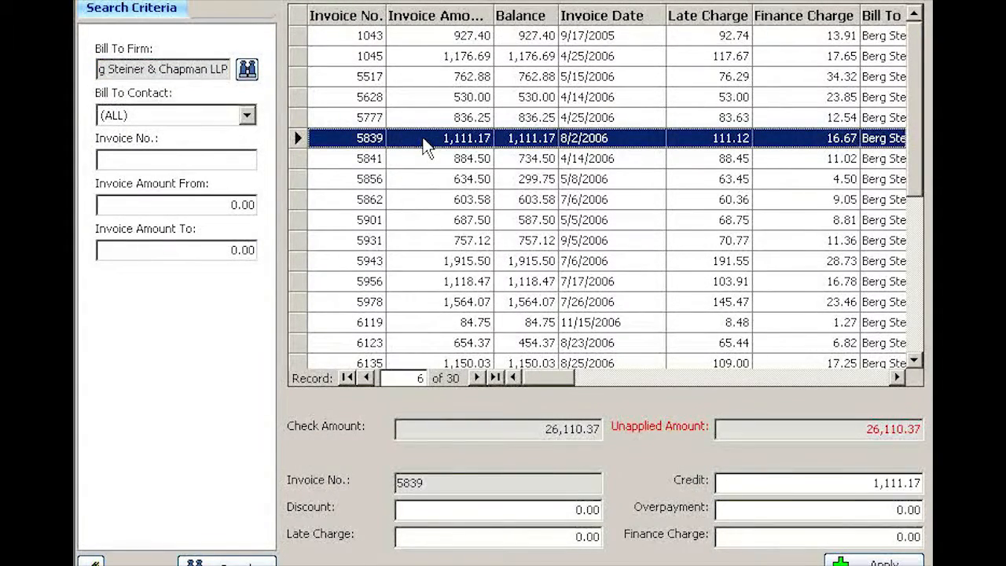
double_click(422, 139)
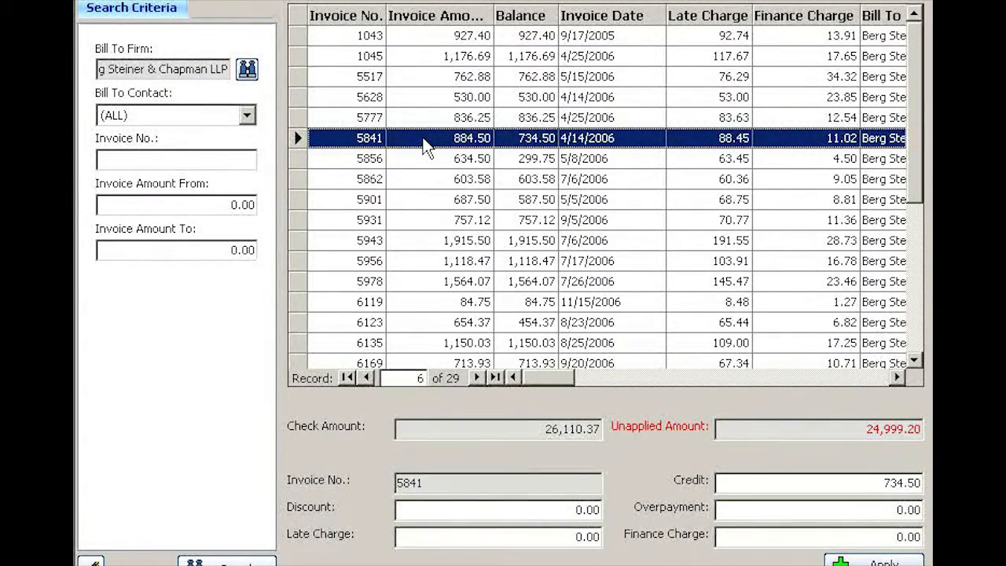
key("Down")
key("Down")
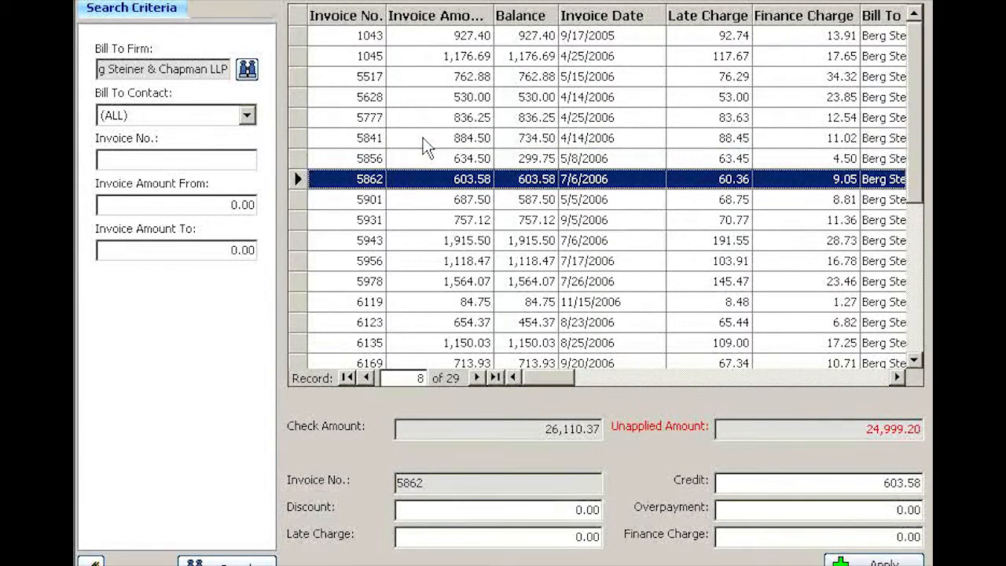
key("Return")
key("Down")
key("Down")
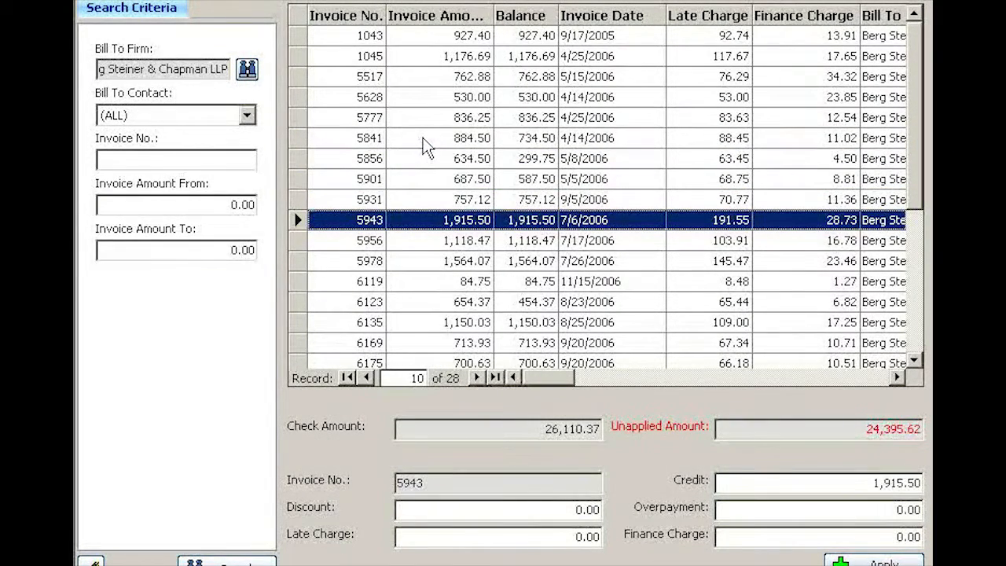
key("Return")
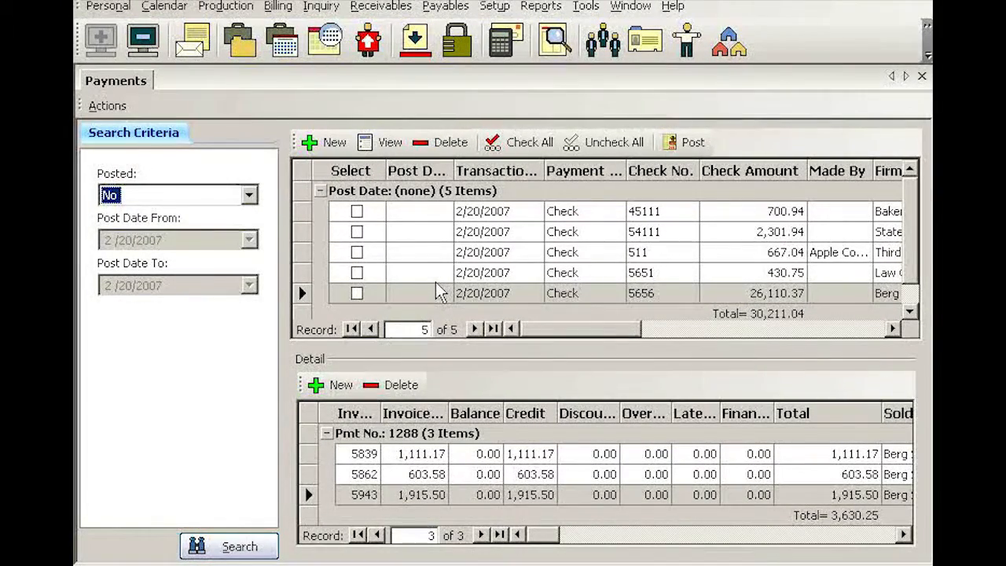
Compare each unposted payment's check amount with the total of its applied invoice details
left_click(438, 218)
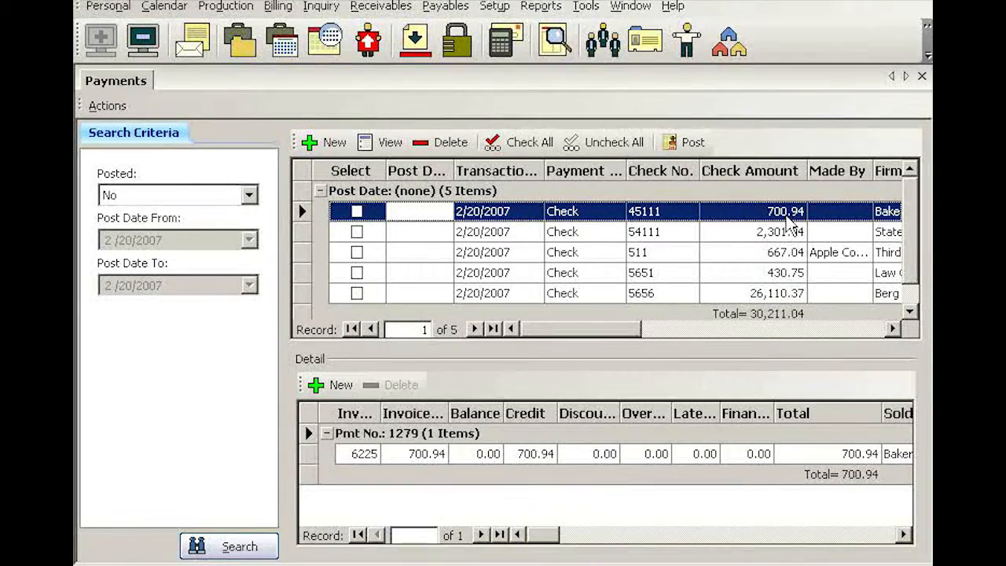
left_click(769, 478)
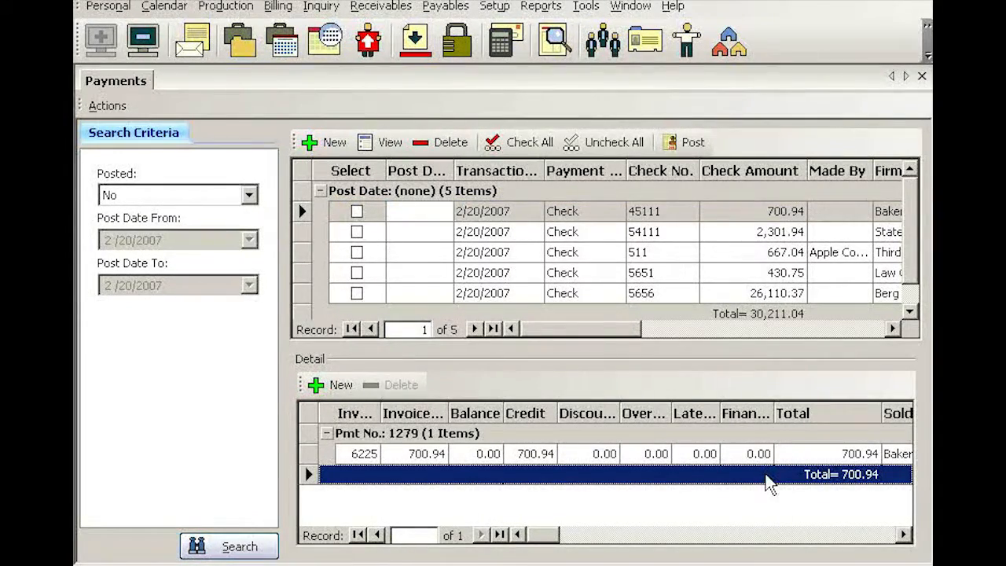
left_click(742, 236)
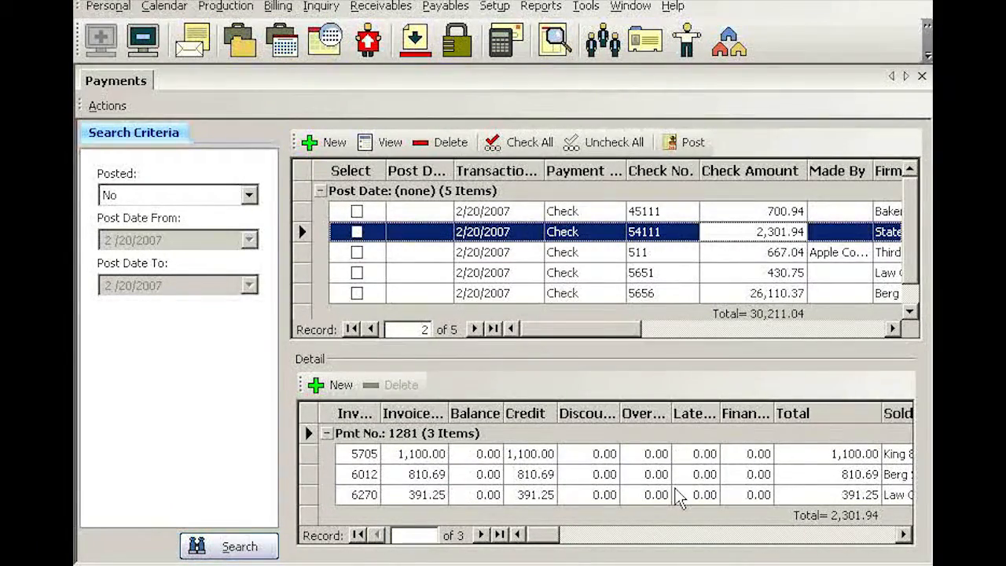
left_click(859, 518)
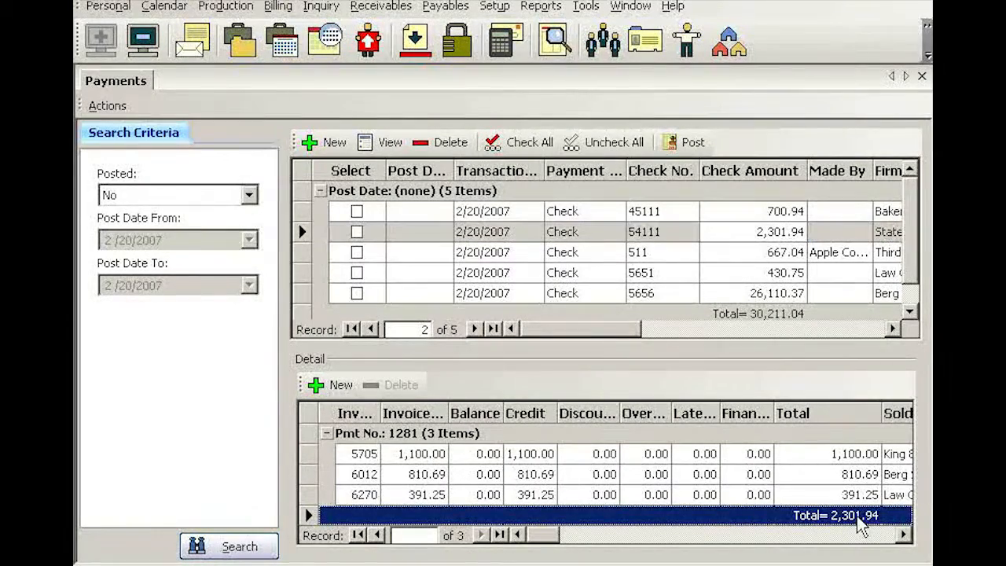
left_click(674, 250)
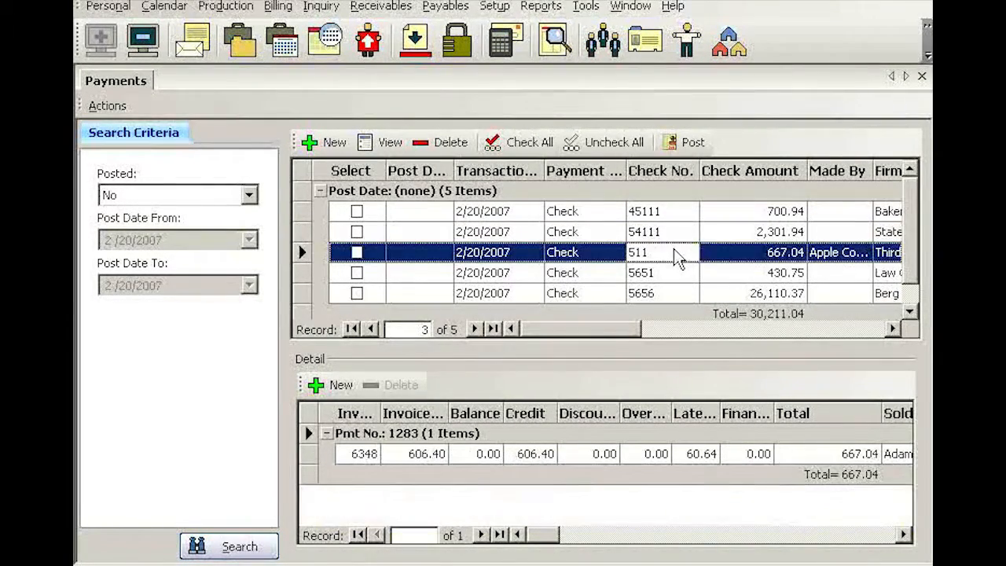
left_click(671, 268)
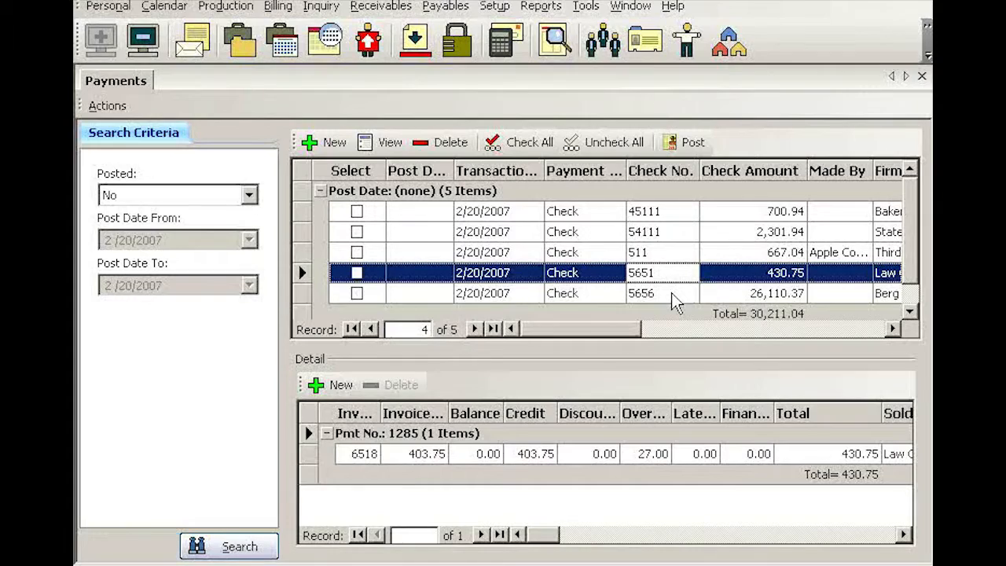
left_click(673, 294)
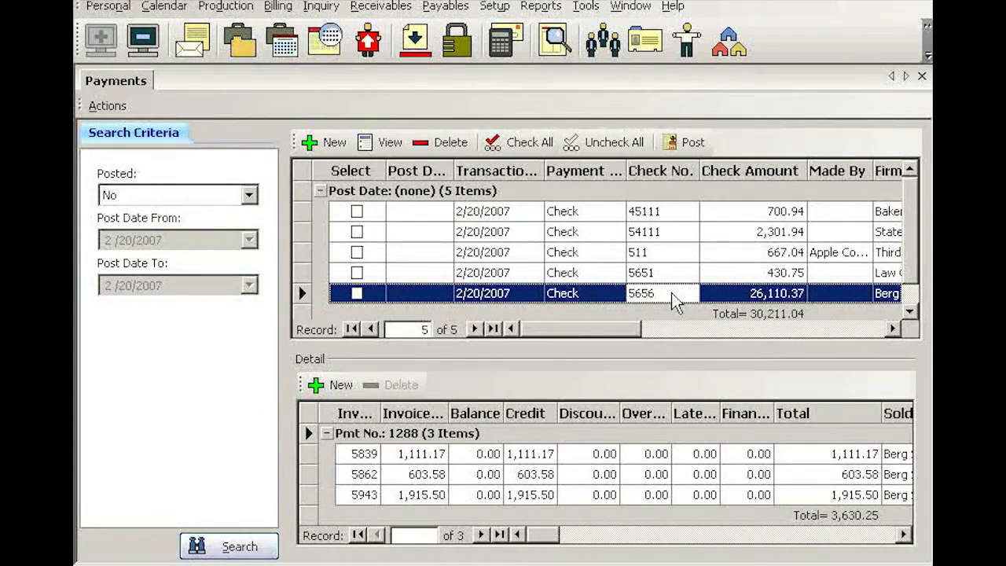
left_click(778, 521)
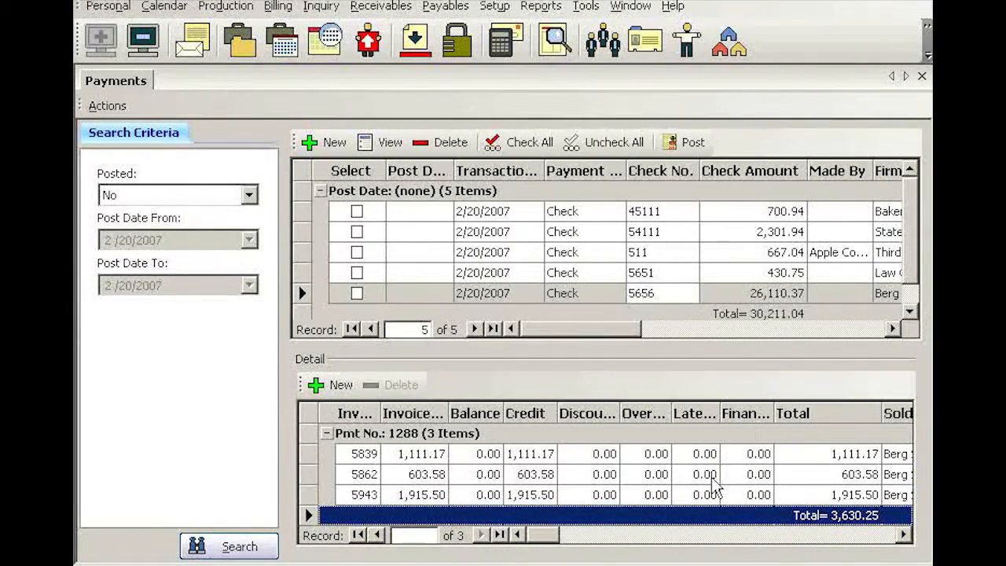
Add detail lines to the check 5656 payment by applying it to invoices 5978, 6119, 6123 and 6135
left_click(343, 389)
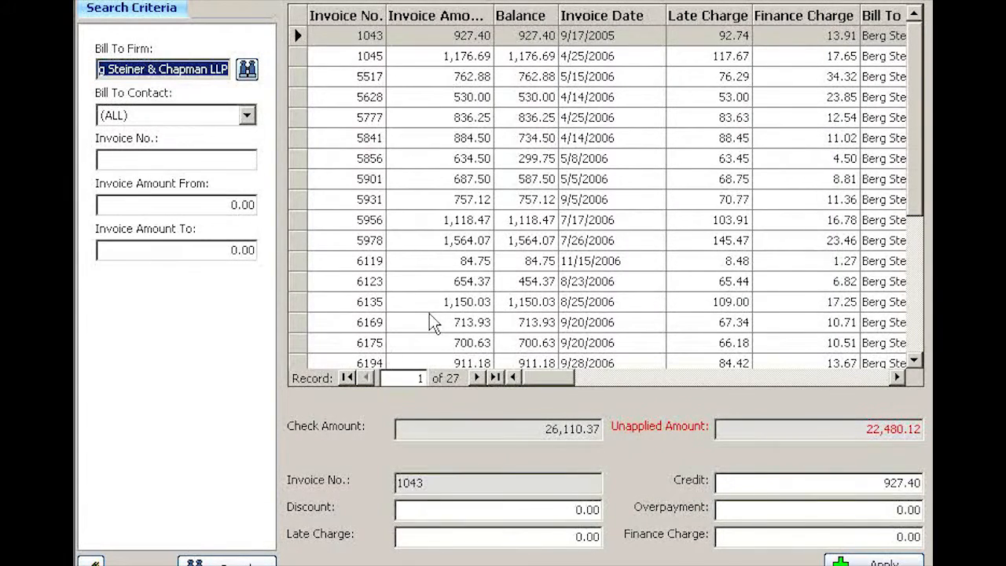
left_click(438, 242)
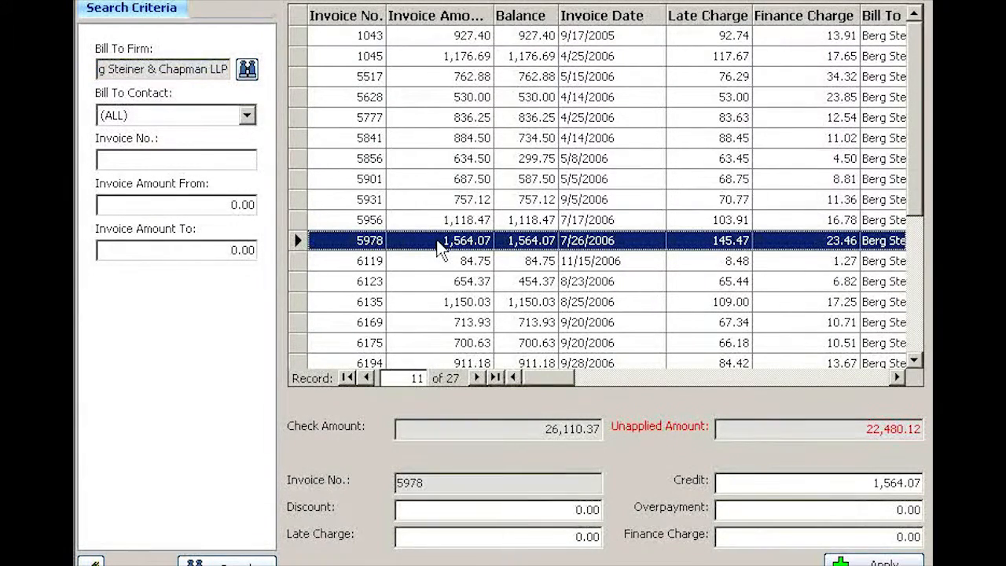
left_click(868, 561)
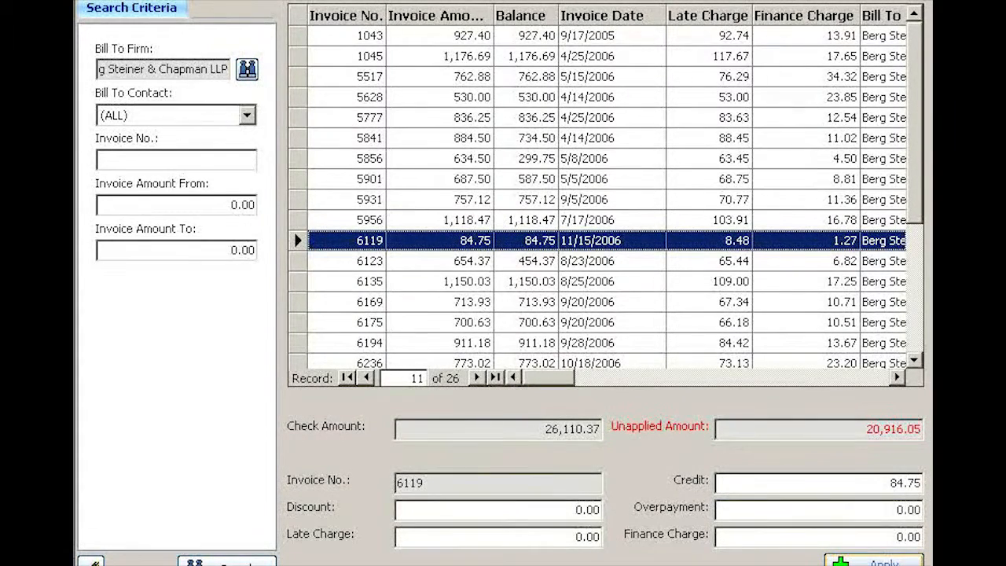
left_click(868, 562)
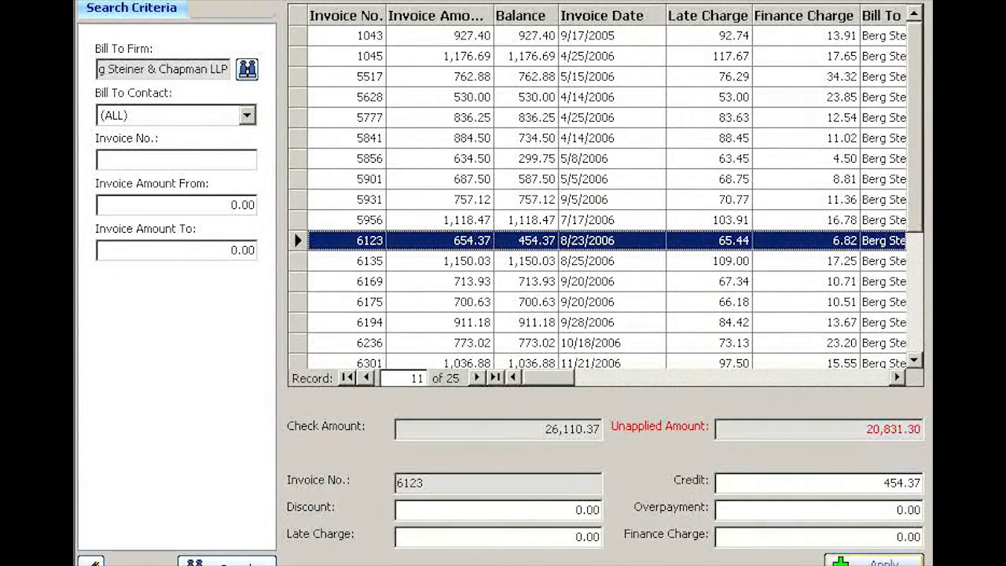
left_click(868, 561)
left_click(868, 561)
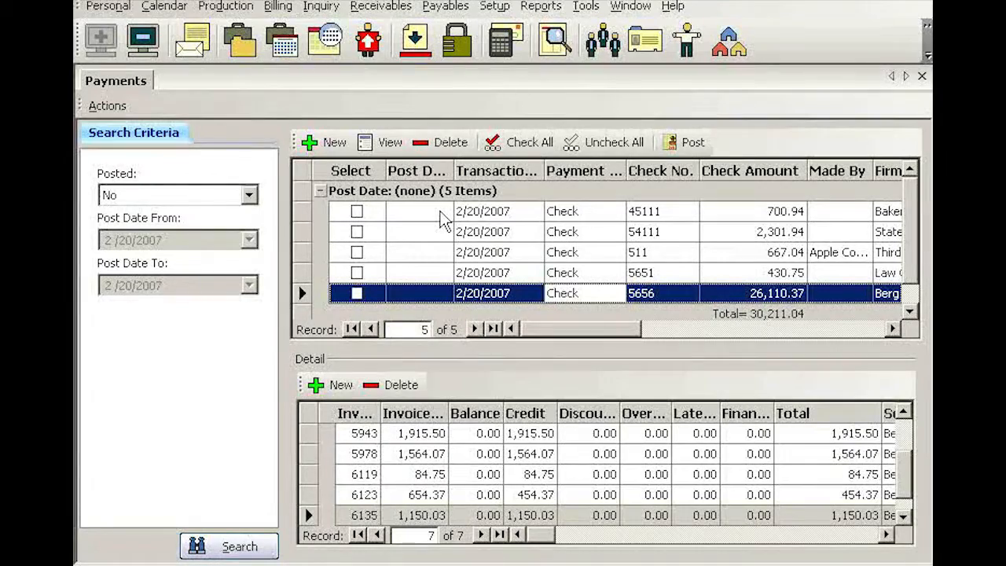
Select all unposted payments except check 5656, and delete the check 5656 payment
left_click(530, 143)
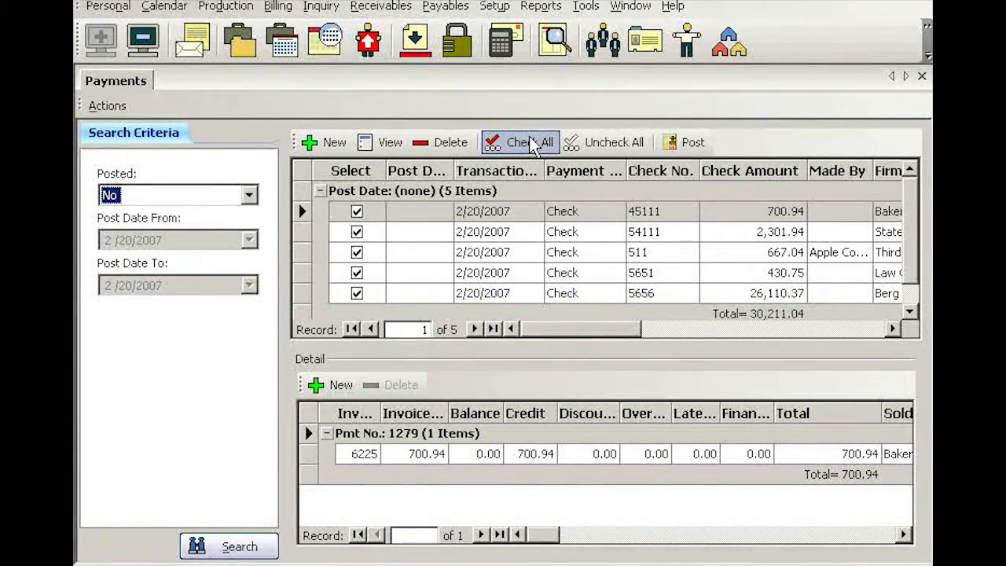
left_click(731, 297)
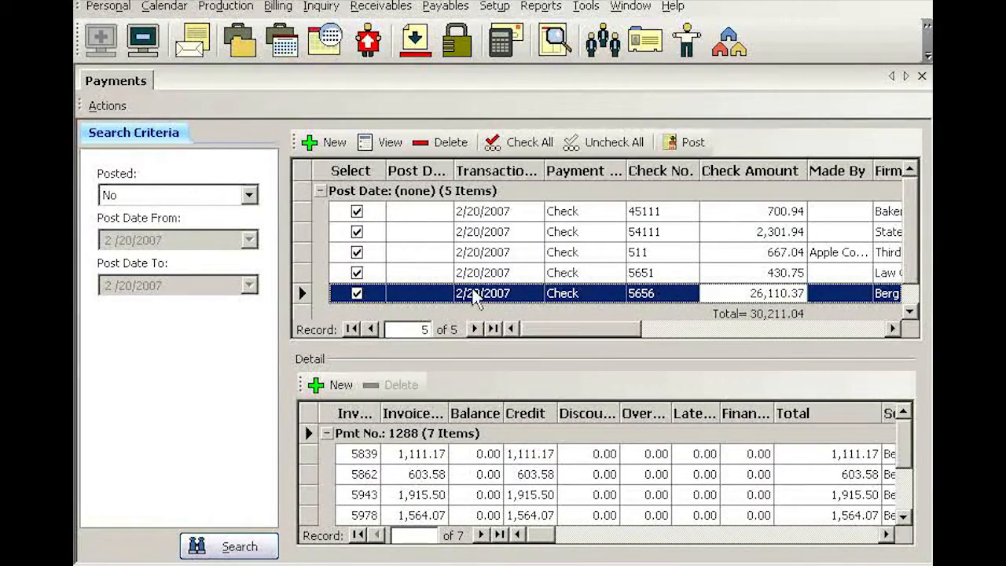
left_click(356, 294)
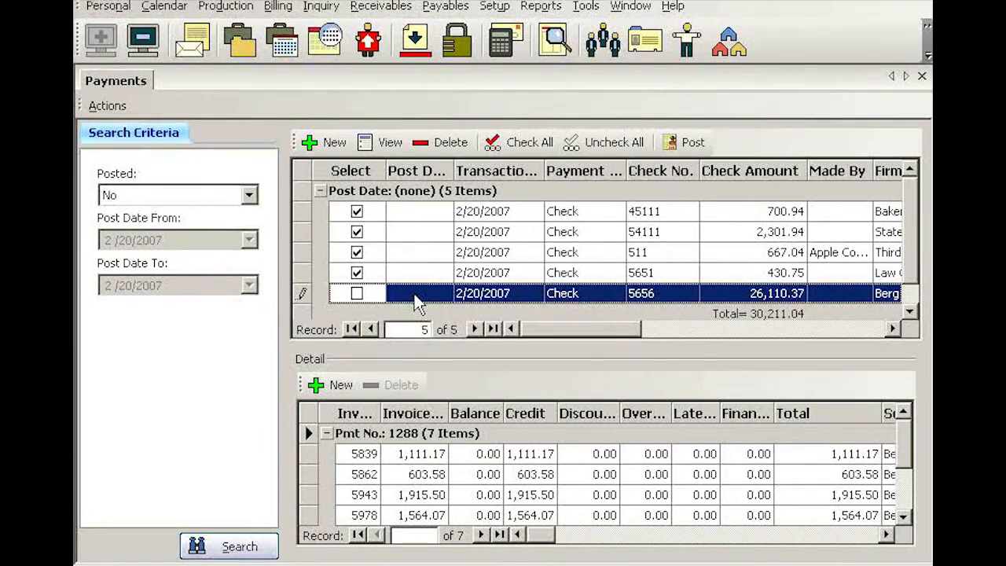
right_click(595, 293)
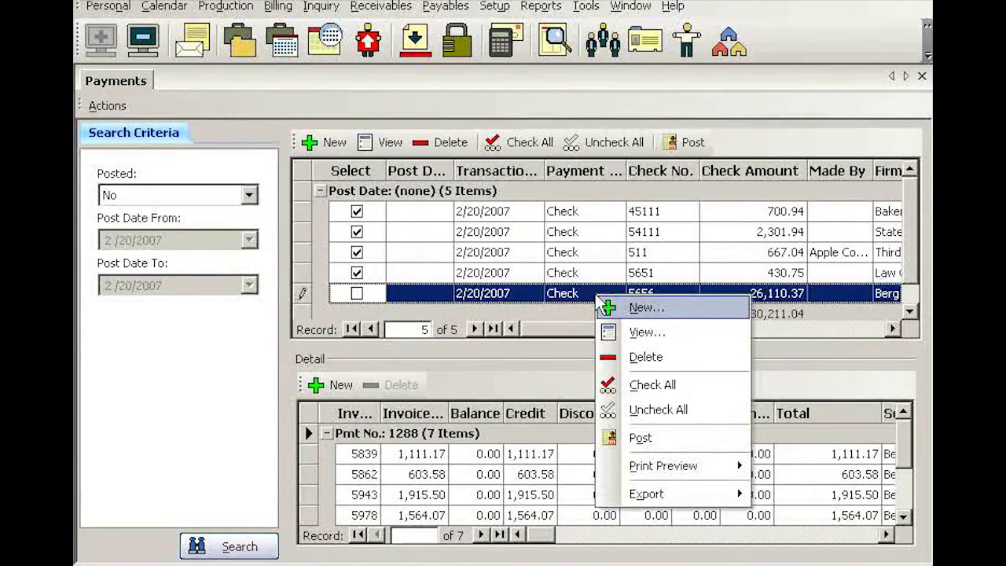
left_click(660, 356)
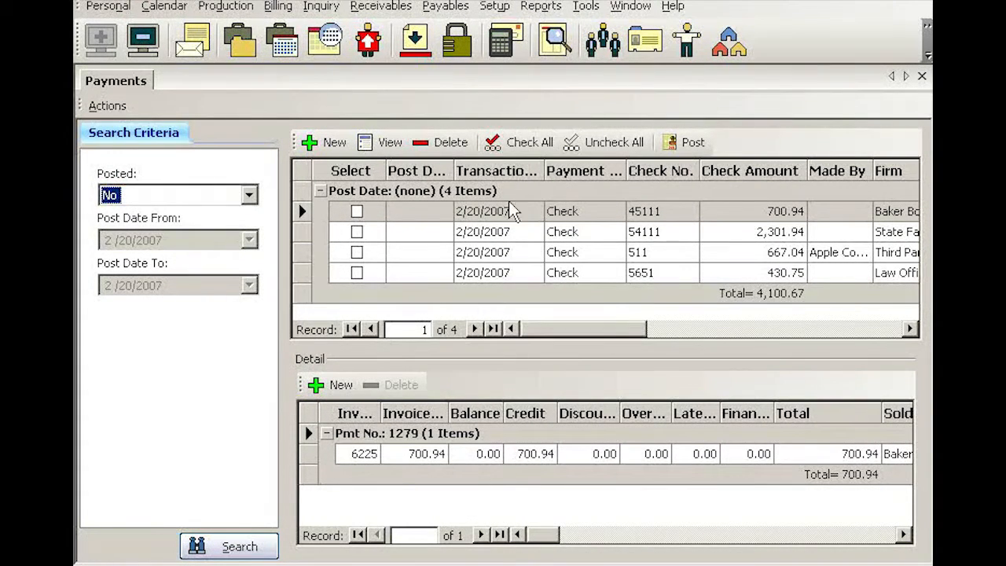
Select all remaining unposted payments and post them
left_click(528, 147)
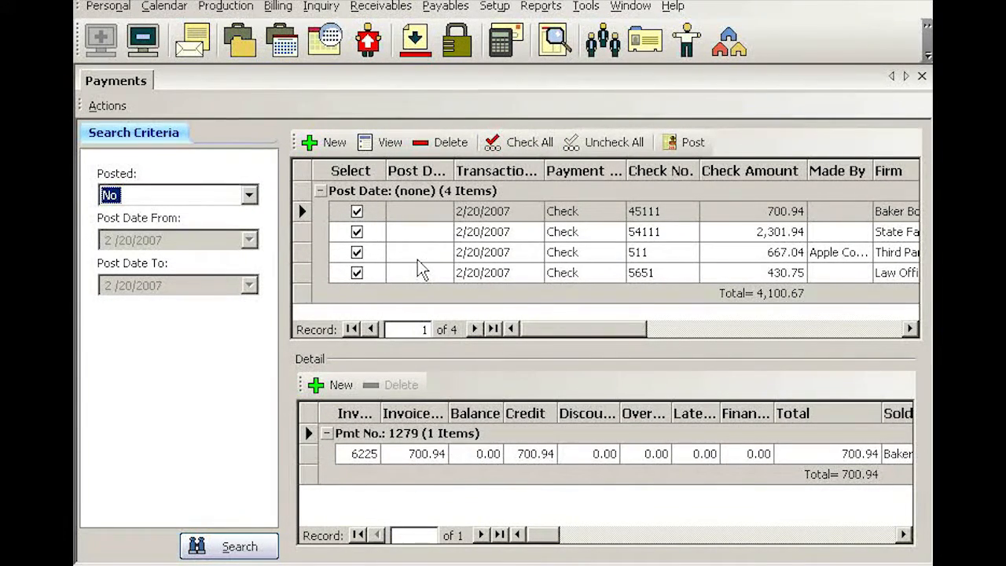
left_click(692, 149)
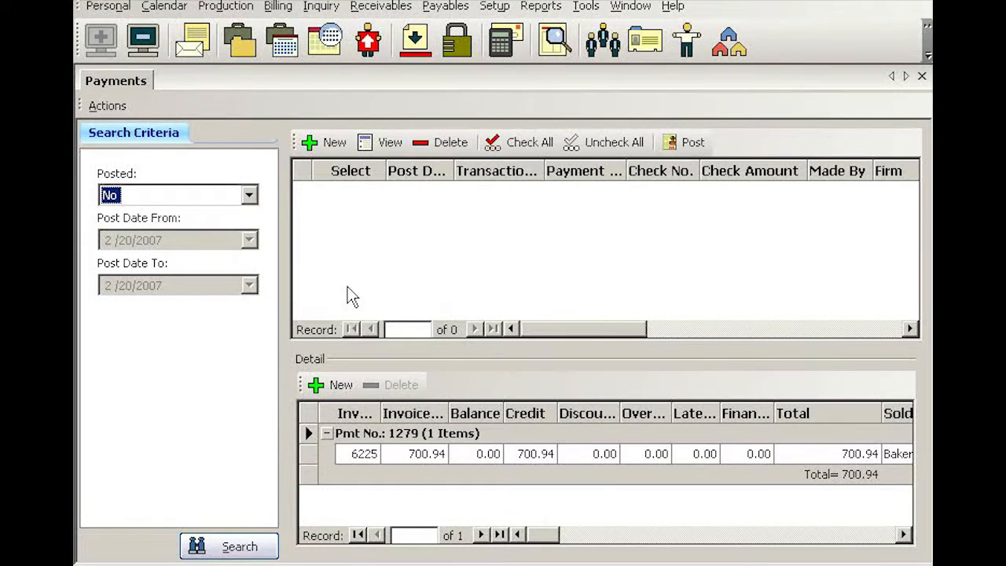
Open the Daily Registers for receivables
left_click(393, 8)
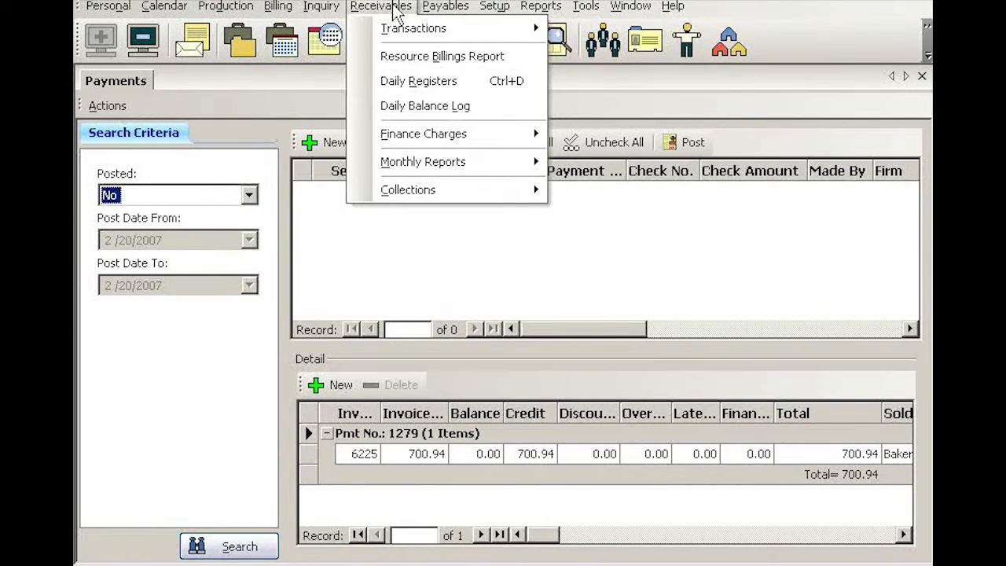
left_click(476, 81)
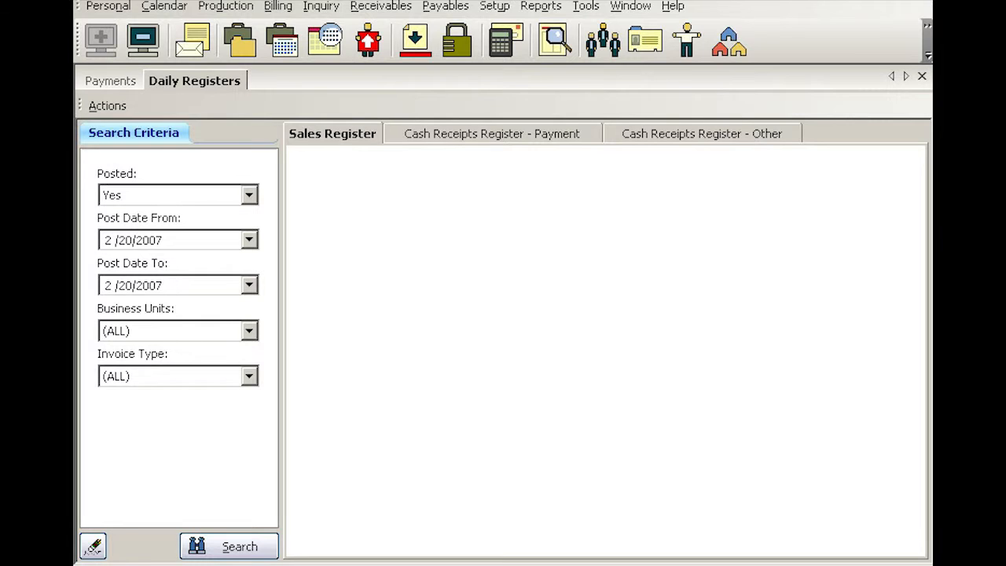
Generate the daily registers for items posted 2/20/2007 and page through the Cash Receipts Register - Payment report
left_click(242, 548)
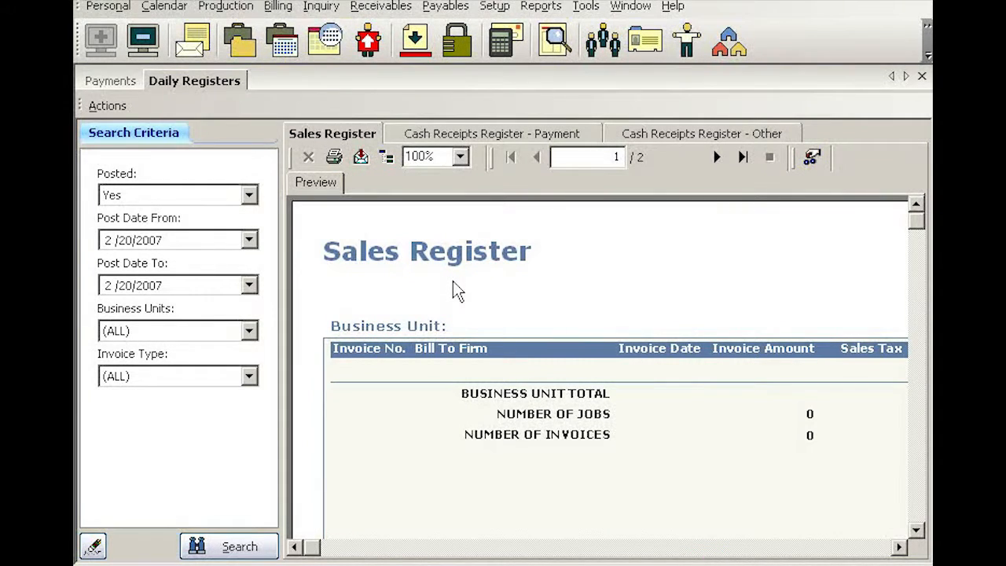
left_click(537, 135)
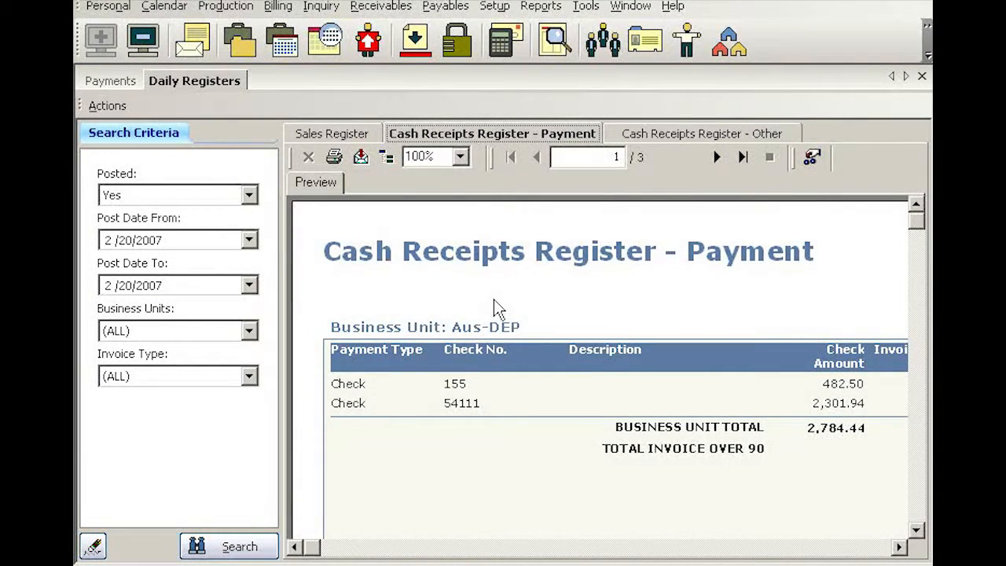
left_click(717, 156)
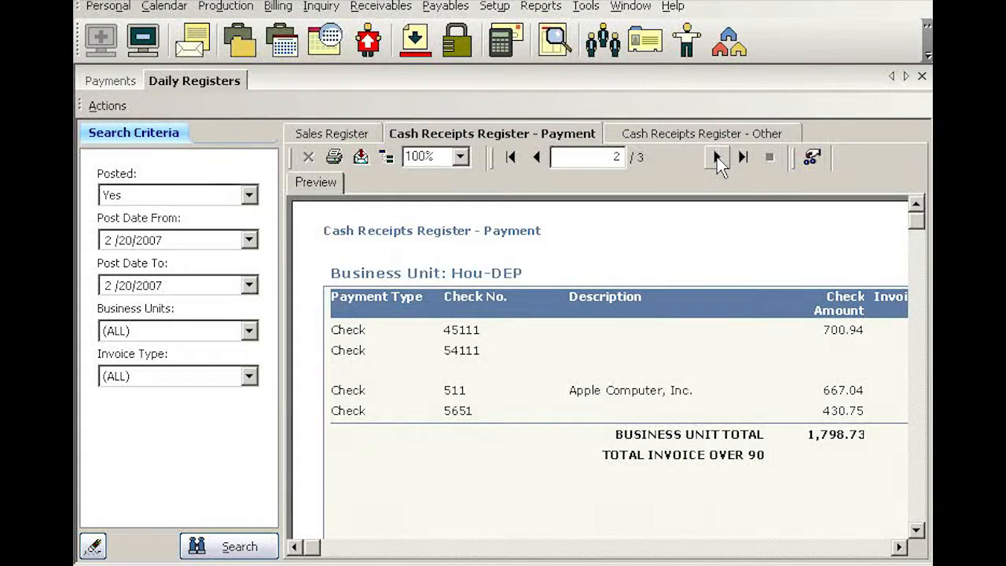
left_click(718, 157)
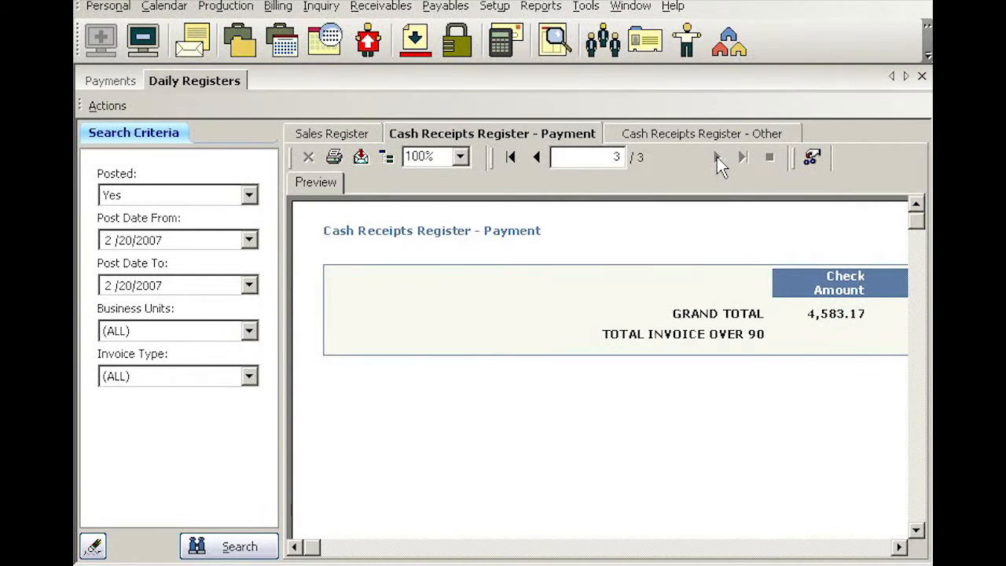
left_click(538, 157)
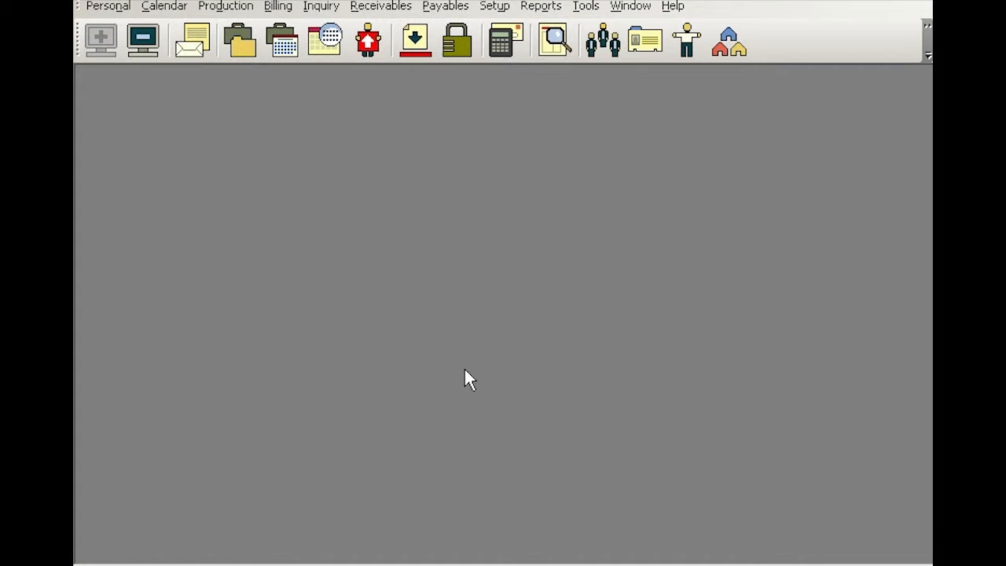
Open the receivables Payments transactions and search for payments already posted on 2/20/2007
left_click(389, 7)
mouse_move(396, 26)
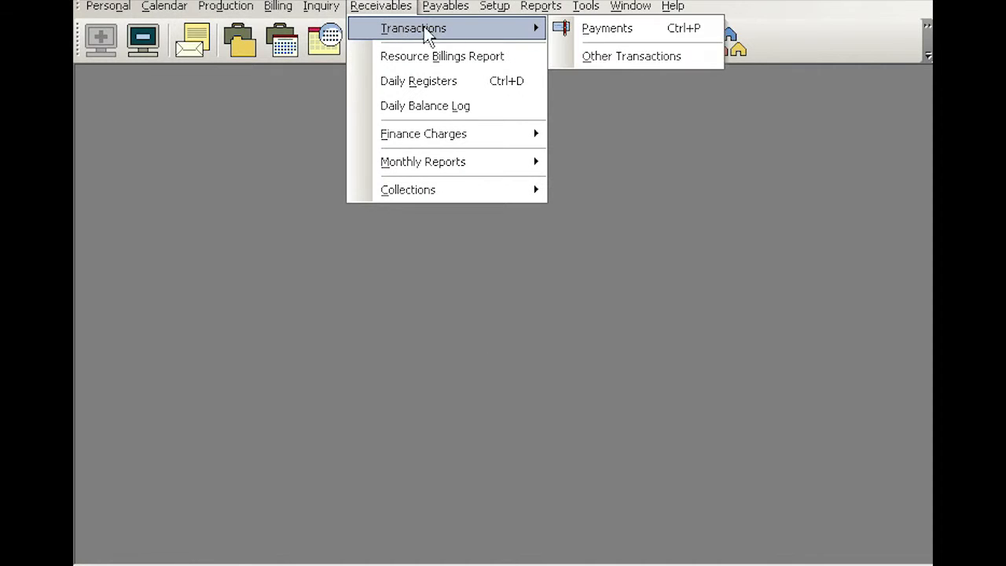
left_click(612, 29)
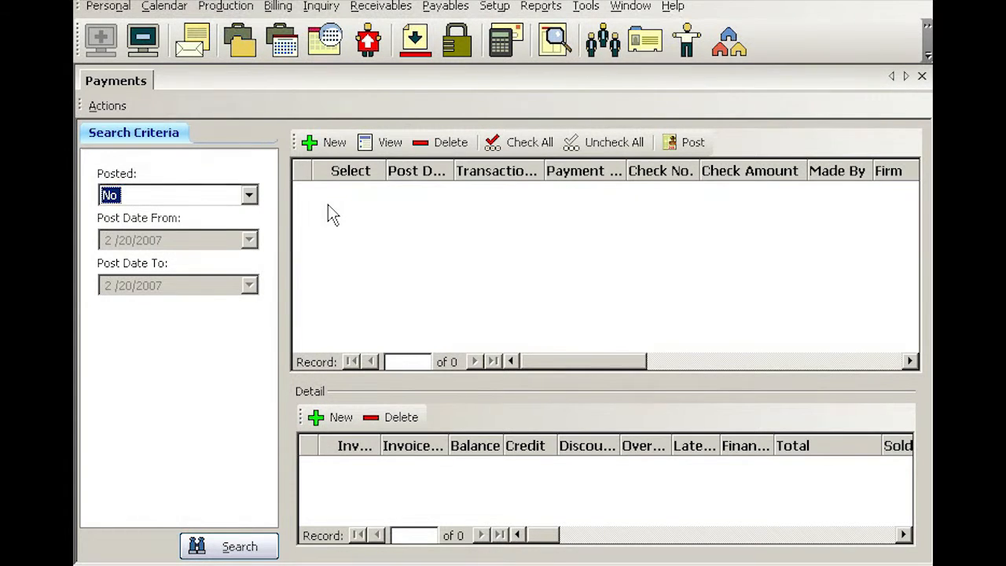
left_click(249, 197)
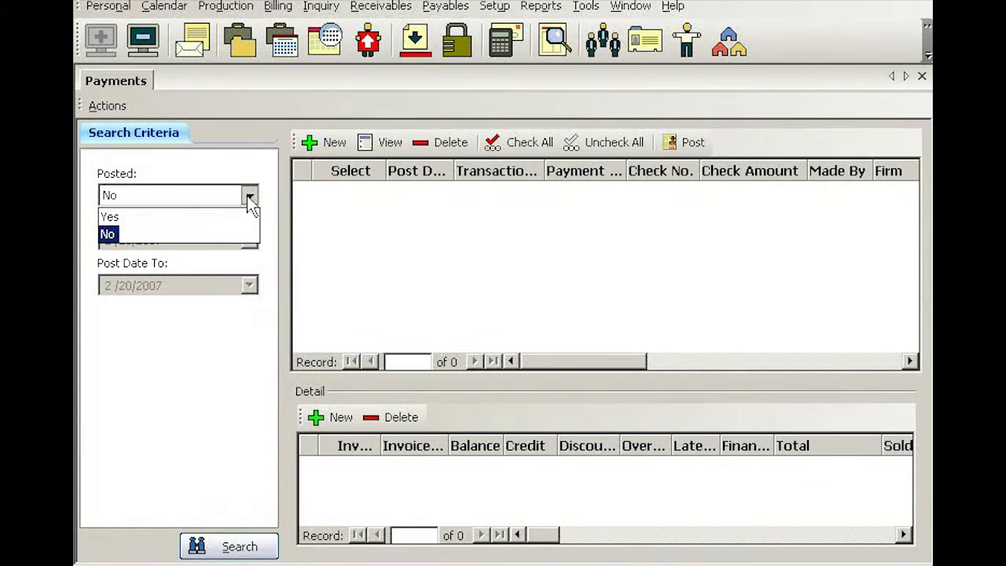
left_click(117, 217)
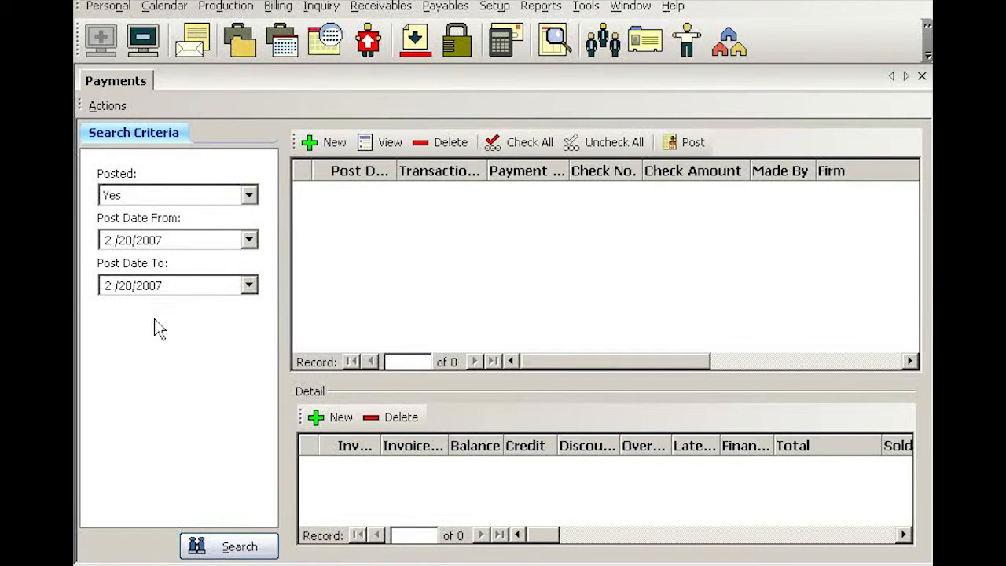
left_click(250, 547)
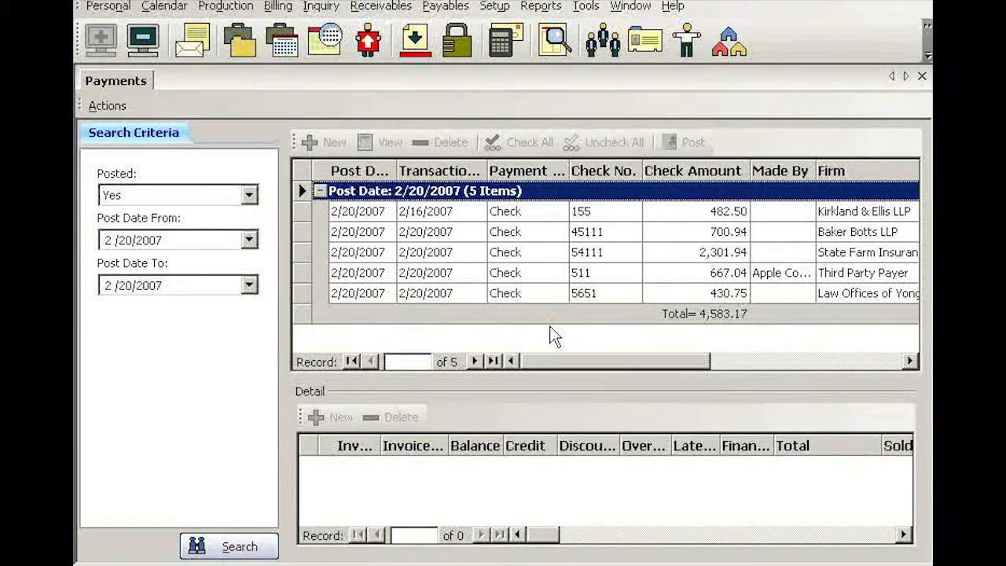
Open a print preview of all data in the posted payments list and maximize the preview window
right_click(540, 231)
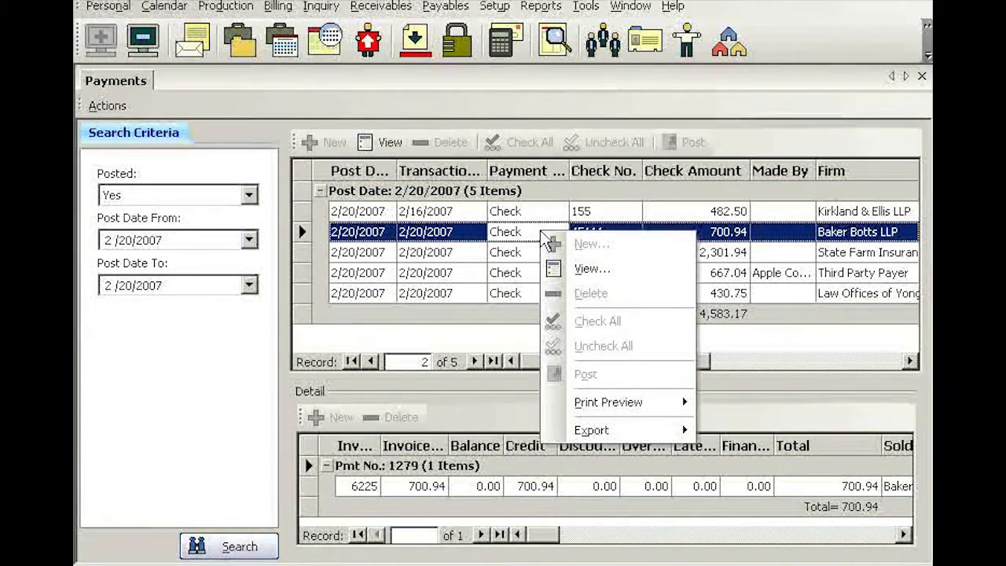
mouse_move(615, 405)
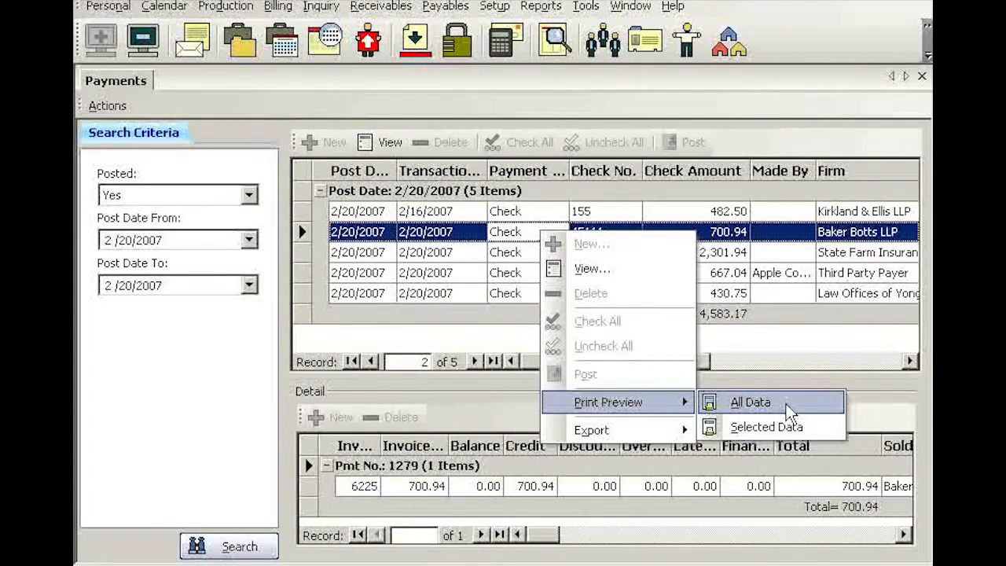
left_click(739, 404)
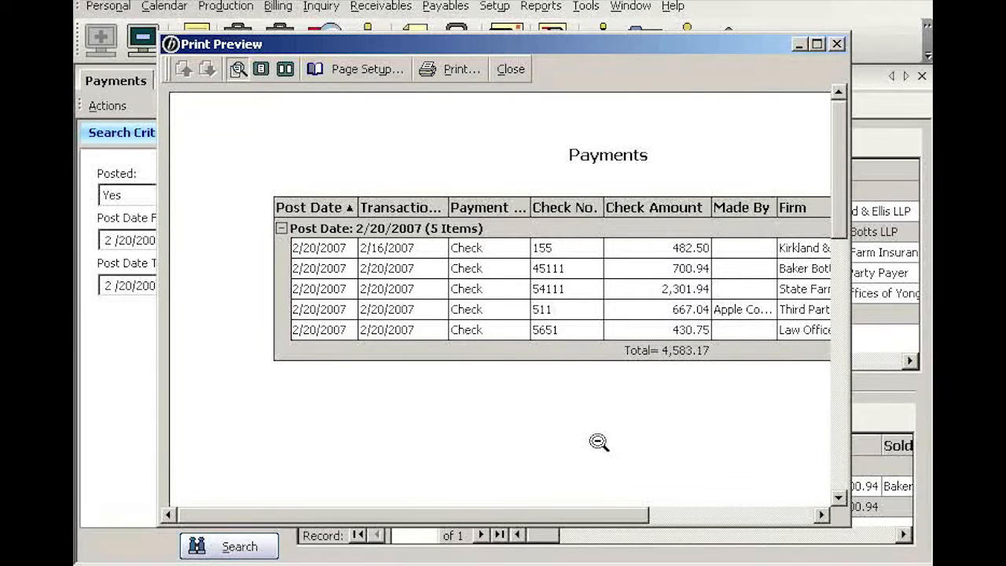
left_click(818, 44)
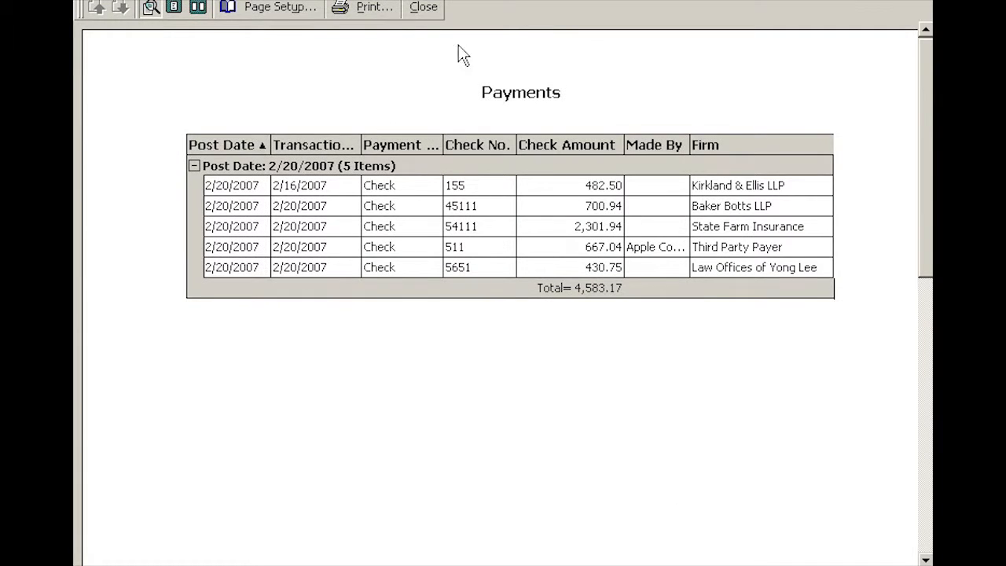